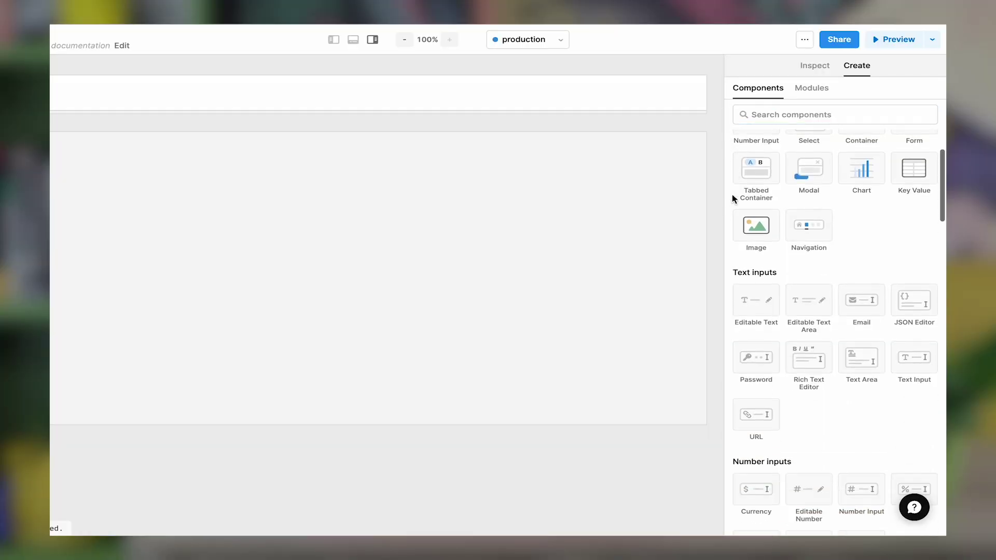
scroll(732, 198, down, 2)
scroll(732, 199, down, 2)
scroll(733, 199, down, 2)
scroll(747, 258, down, 2)
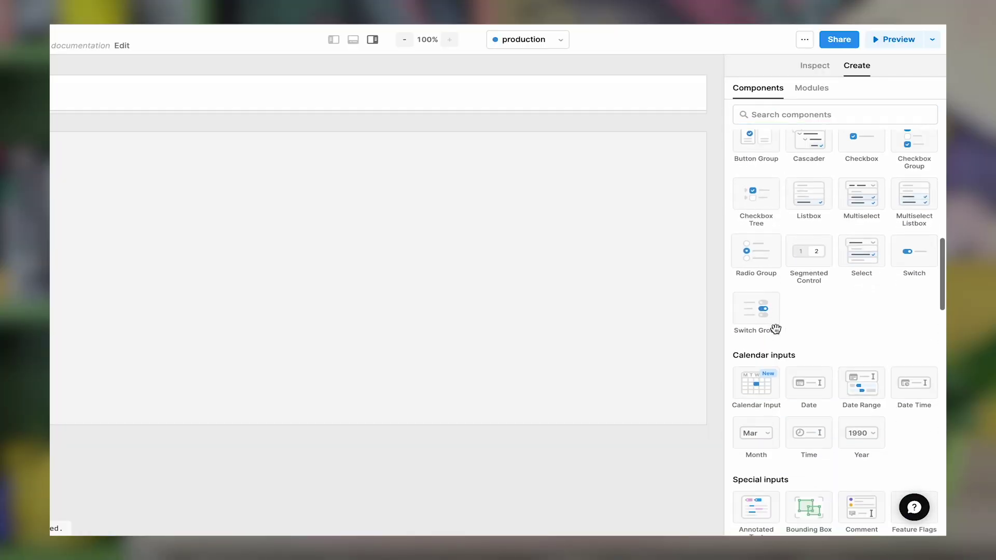
scroll(747, 335, down, 2)
scroll(727, 345, down, 3)
scroll(727, 346, down, 2)
scroll(727, 345, down, 2)
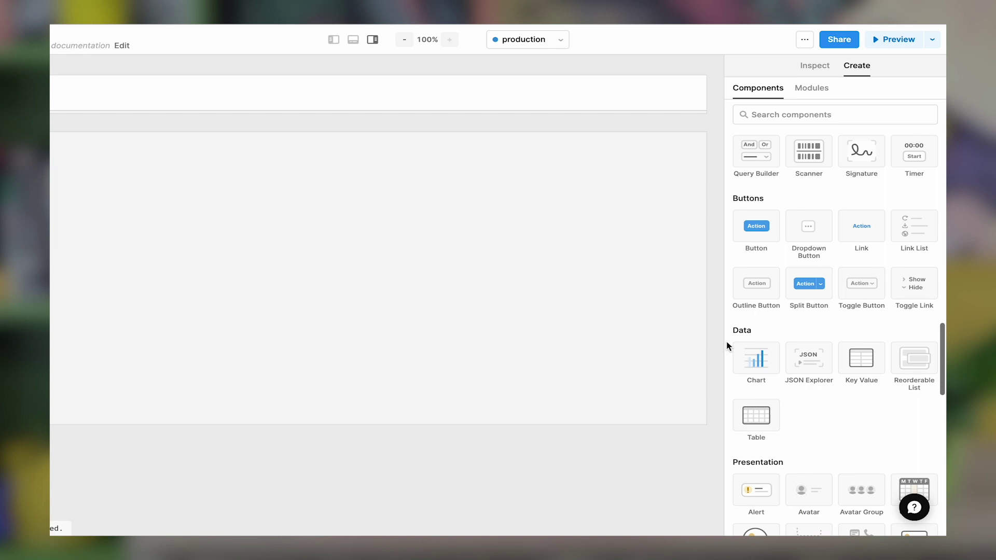
scroll(727, 345, down, 2)
scroll(726, 345, down, 2)
scroll(727, 346, down, 2)
scroll(727, 346, down, 3)
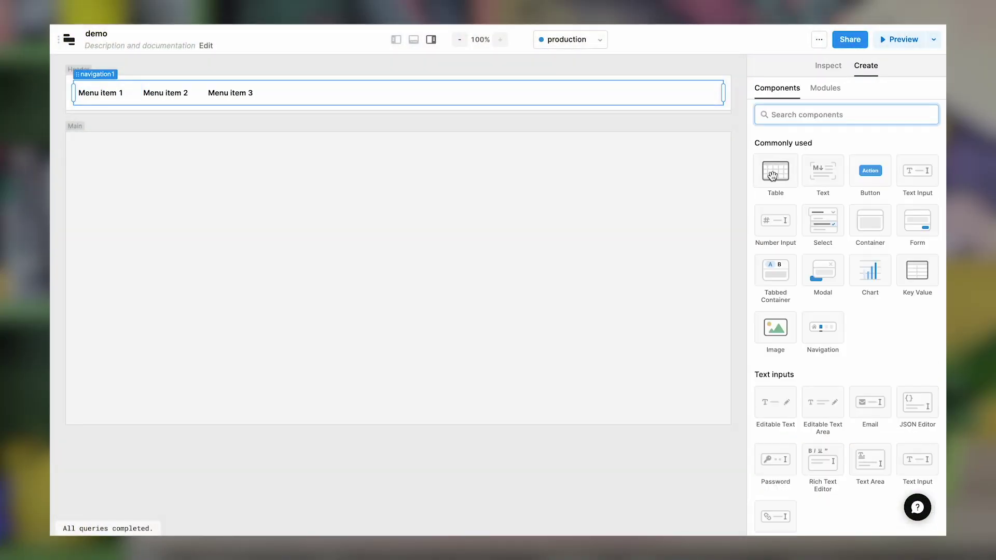
- Add a table, a PDF viewer beside it, and a Search button below
drag(774, 171, 288, 233)
click(865, 65)
text(pdf)
mouse_move(774, 172)
mouse_down()
mouse_move(535, 154)
mouse_move(624, 339)
mouse_up()
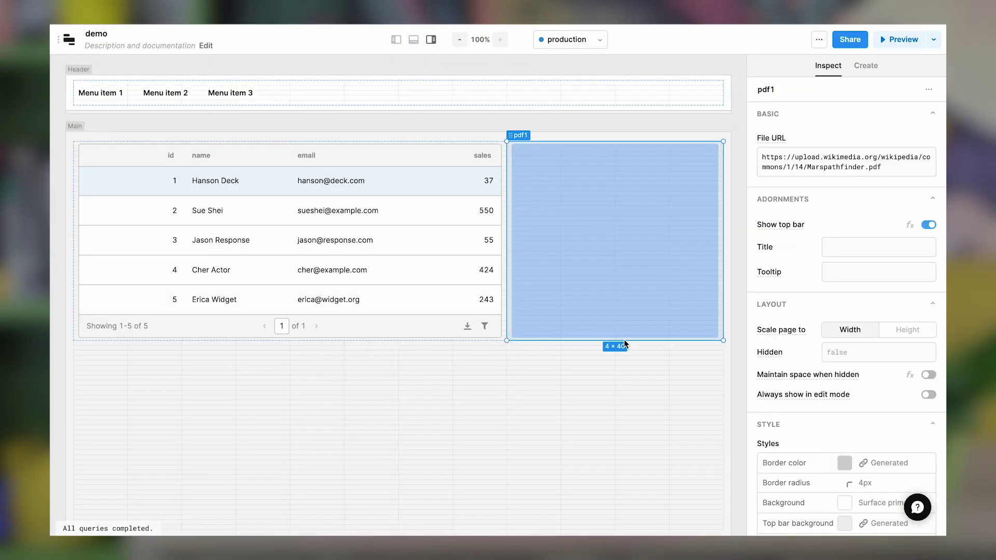
click(865, 66)
drag(864, 167, 587, 362)
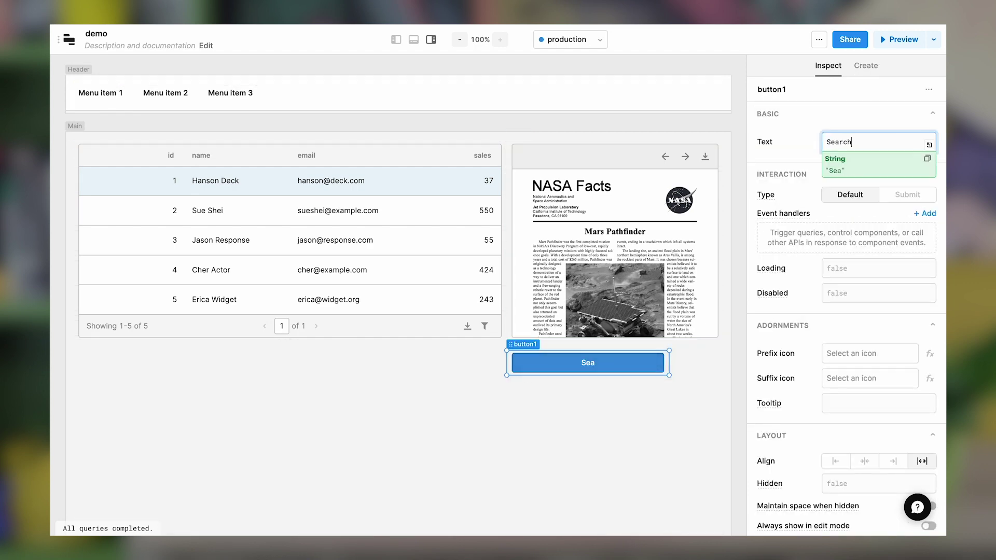
- Add a modal holding greeting text, a text input, and a full-width password field
click(865, 65)
drag(823, 275, 587, 387)
click(866, 66)
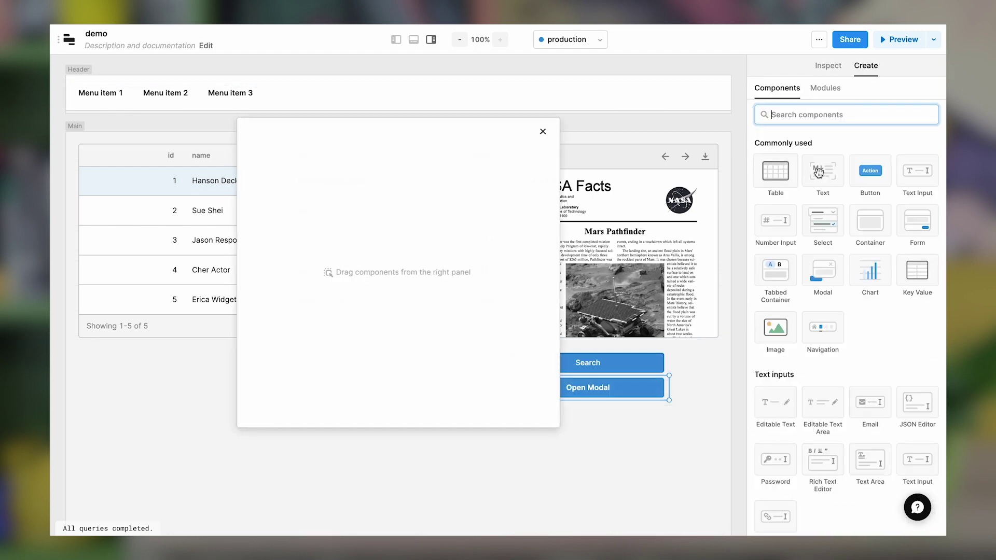
drag(818, 172, 288, 150)
click(866, 66)
scroll(849, 234, down, 2)
drag(916, 395, 275, 190)
click(865, 65)
scroll(848, 233, down, 2)
drag(776, 311, 264, 215)
drag(468, 214, 529, 214)
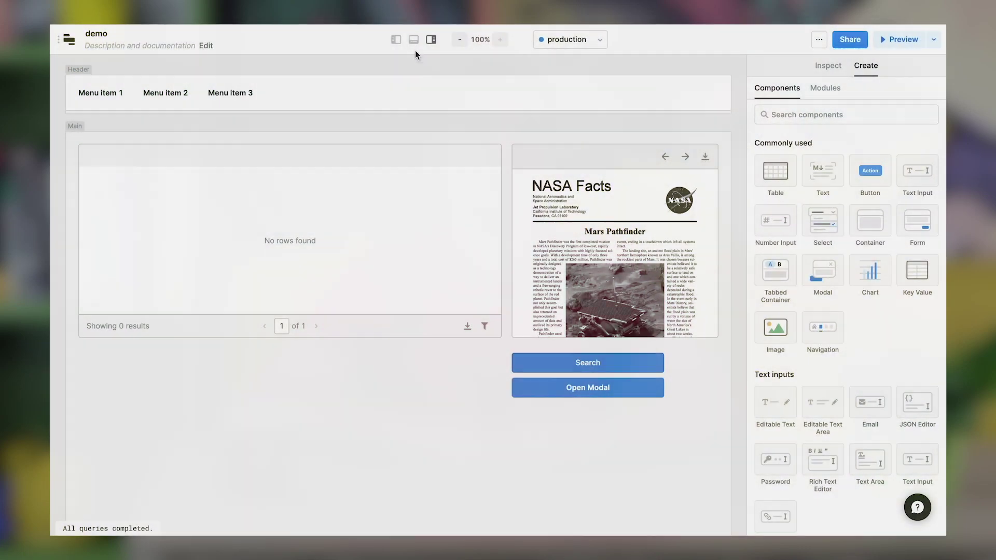
- Save and run the getData query from the bottom query panel
click(413, 39)
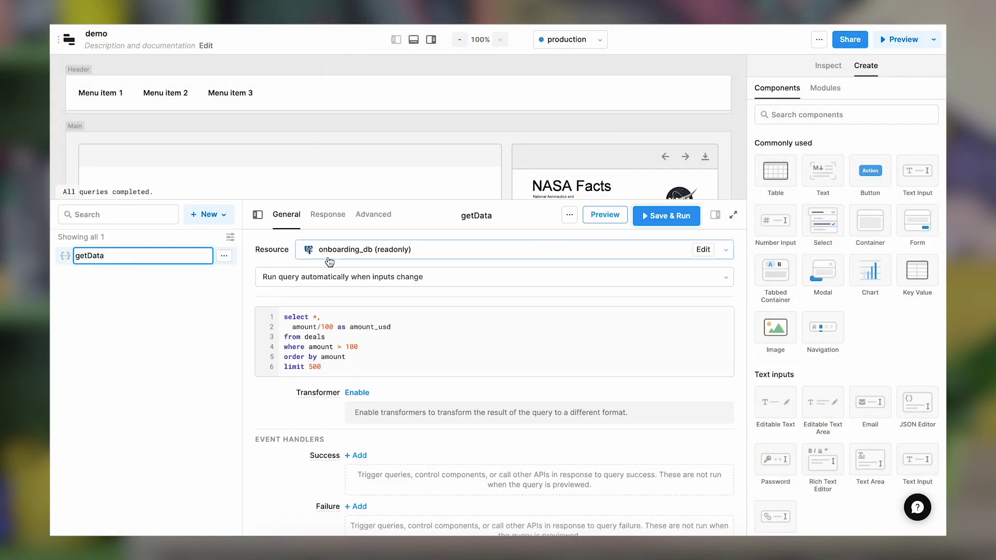
click(668, 217)
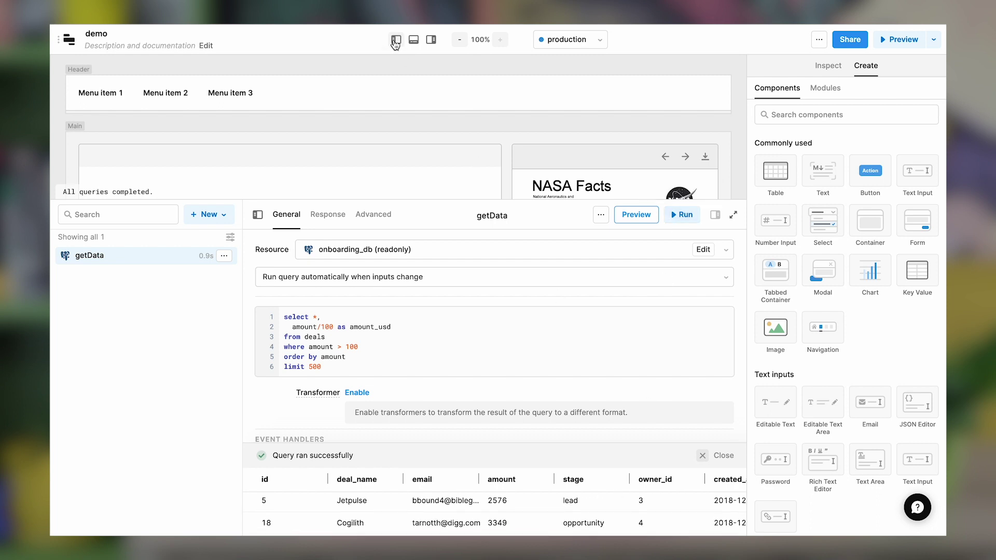
click(414, 40)
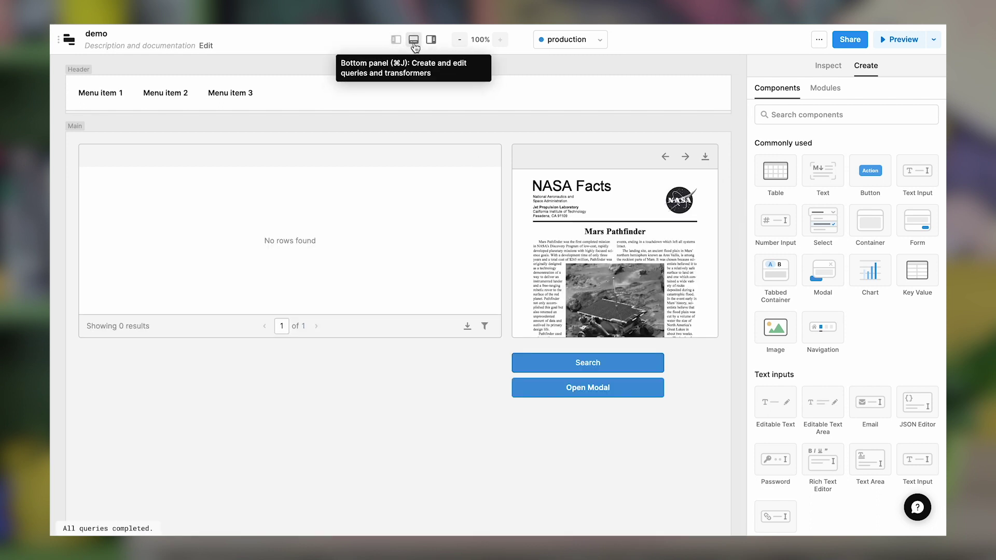
- Set table1's Data to {{getData.data}} so it shows the deal records
click(303, 192)
click(835, 143)
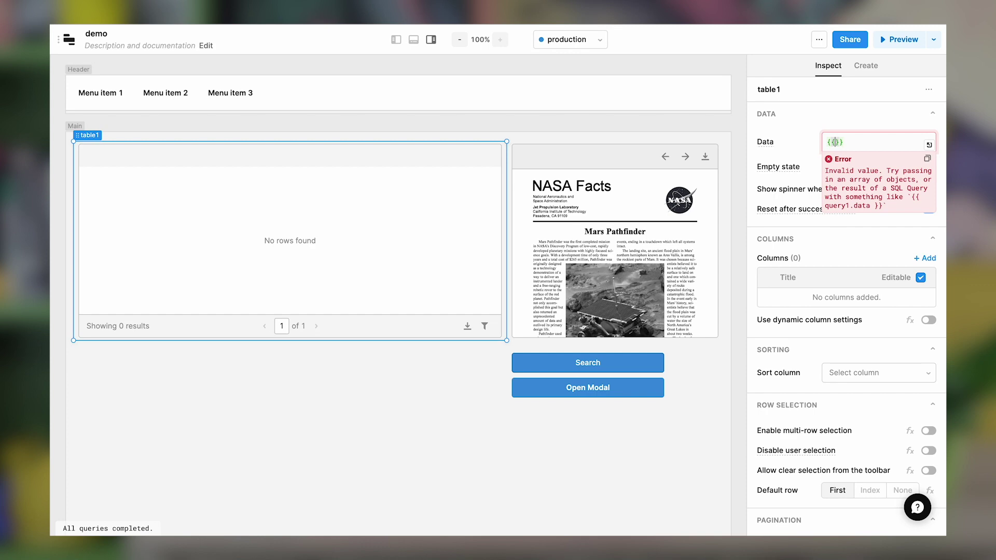
text(getD)
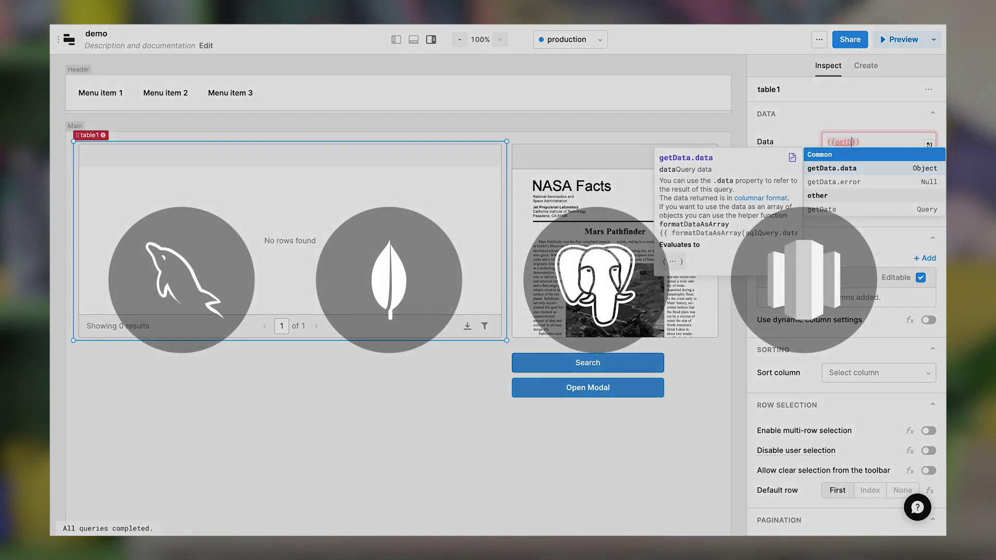
key(Down)
key(Up)
key(Return)
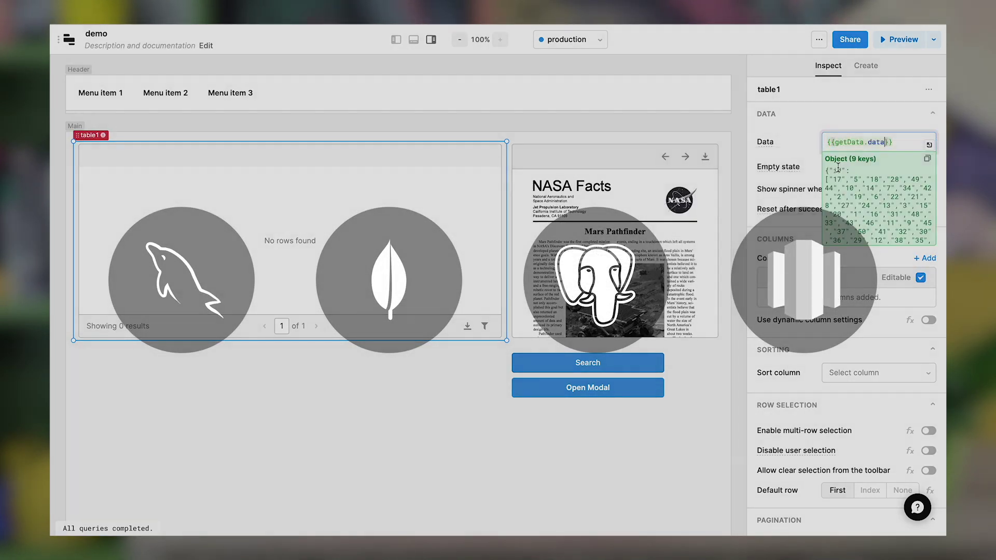
click(641, 127)
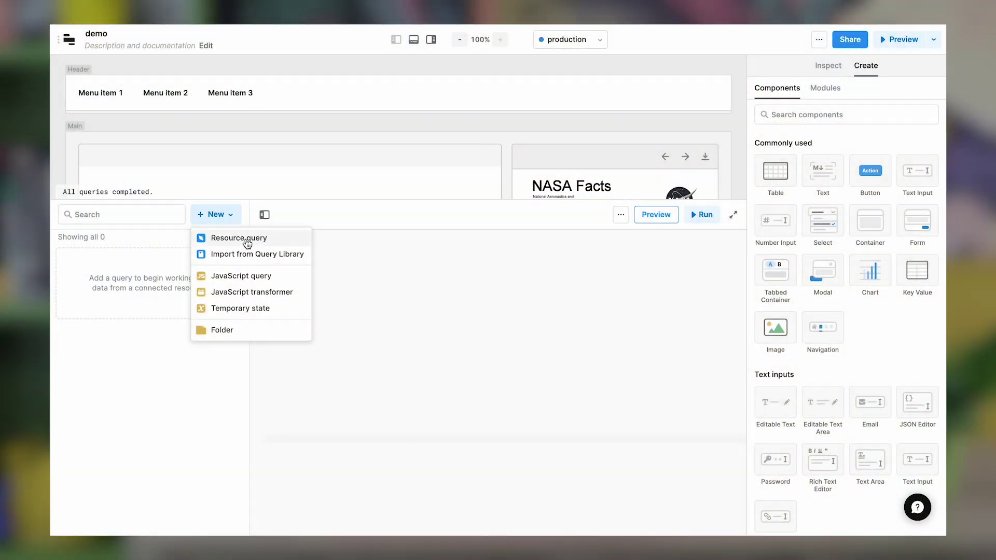
- Start resource query query1 and browse the new-resource types before closing the chooser
click(247, 240)
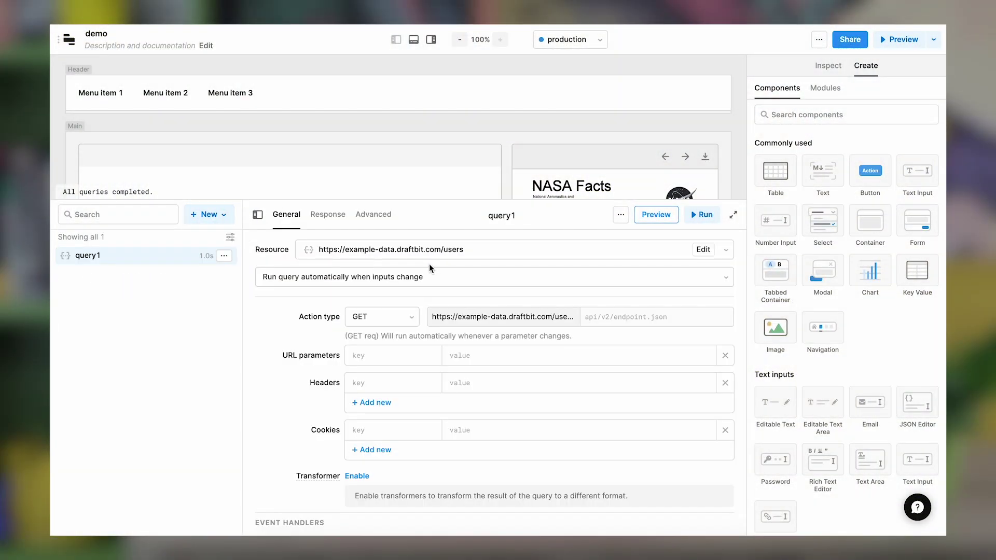
click(726, 250)
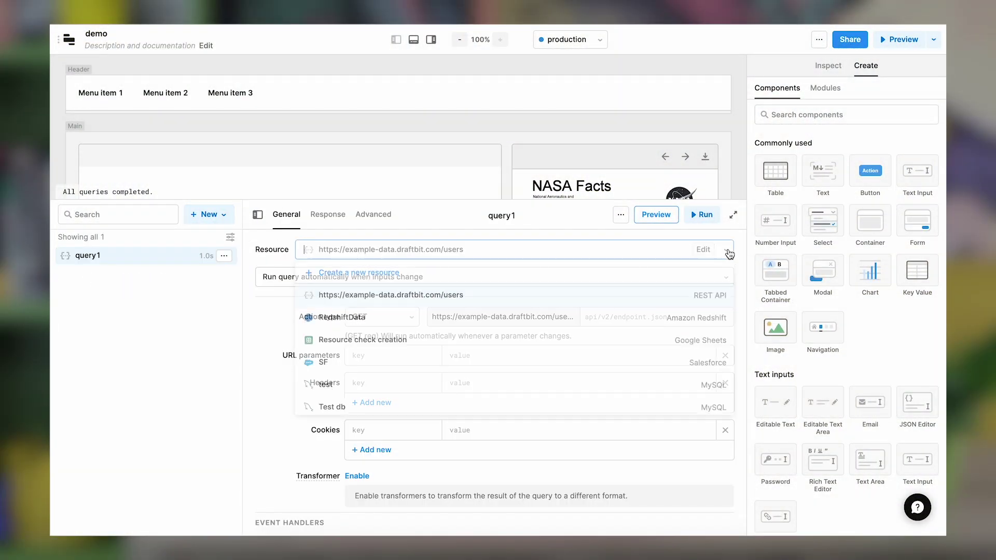
click(394, 277)
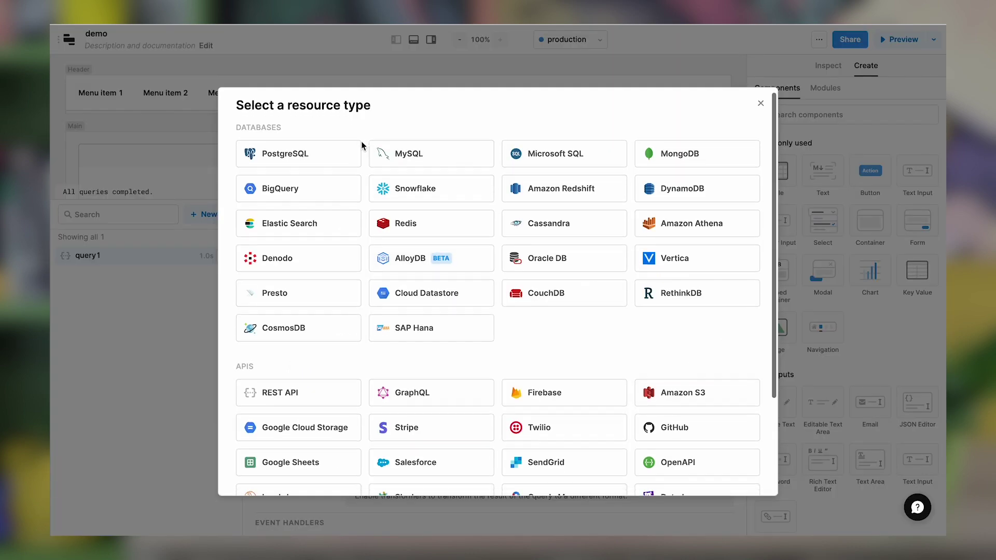
scroll(363, 146, down, 1)
scroll(379, 346, down, 2)
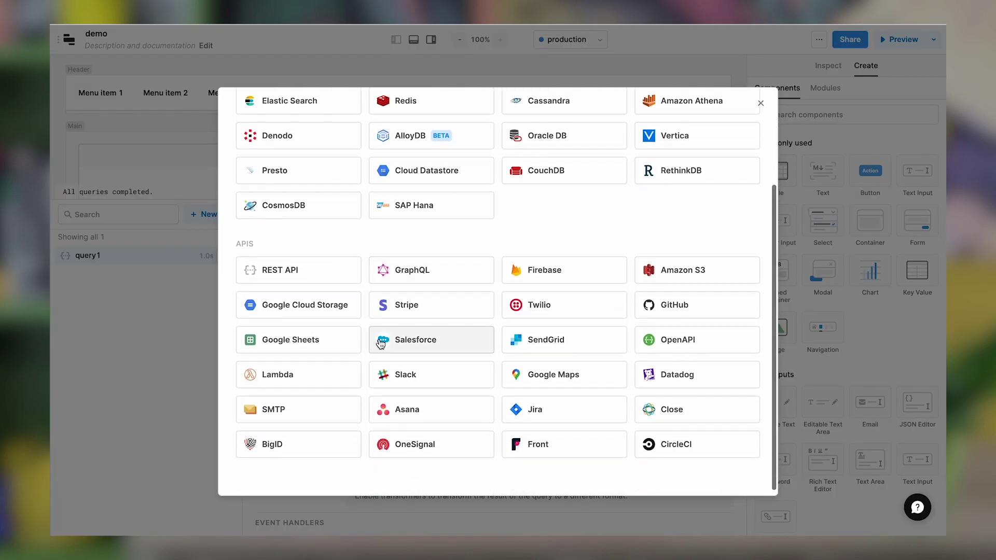
scroll(381, 344, down, 1)
scroll(380, 344, up, 1)
scroll(380, 345, up, 2)
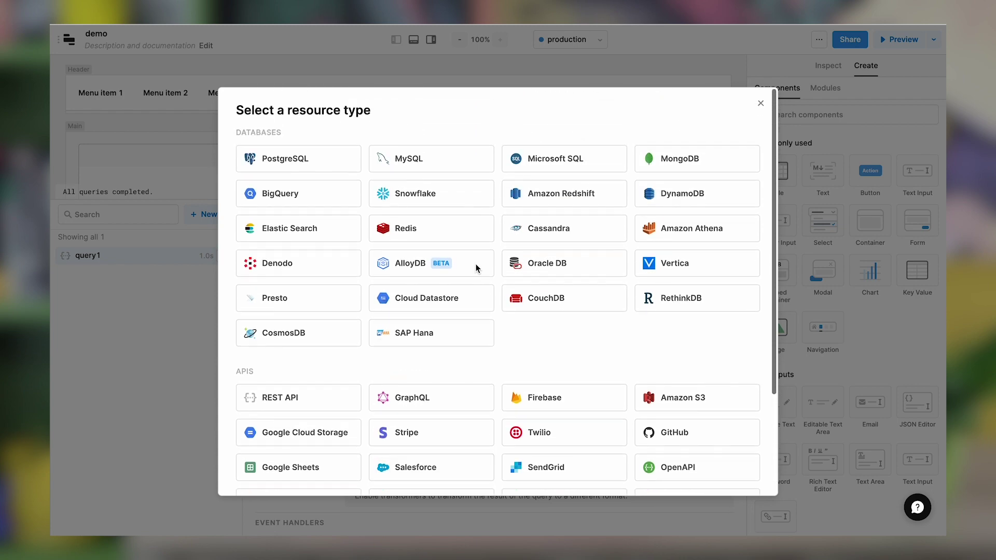
click(762, 104)
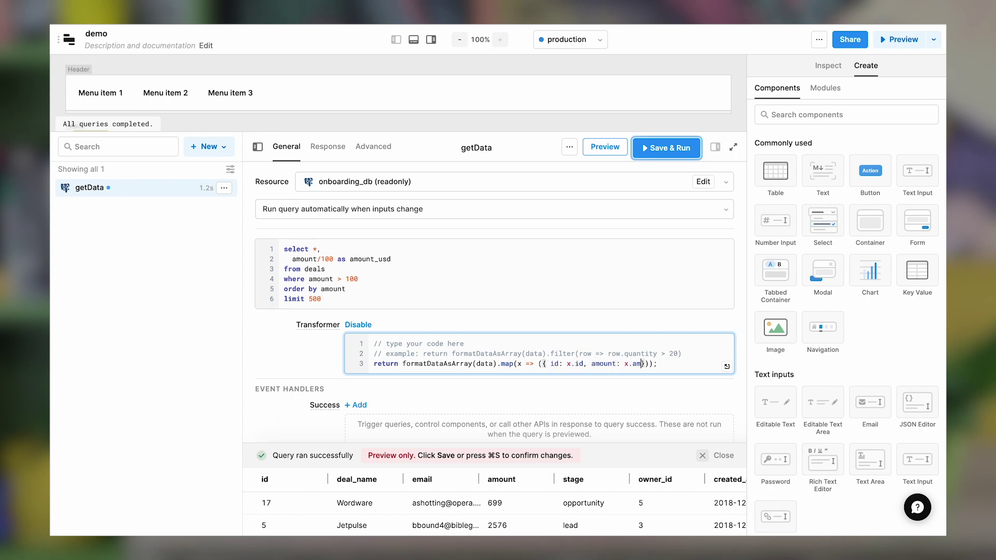
- Save getData's id-and-amount transformer and rerun the query
key(ctrl+Return)
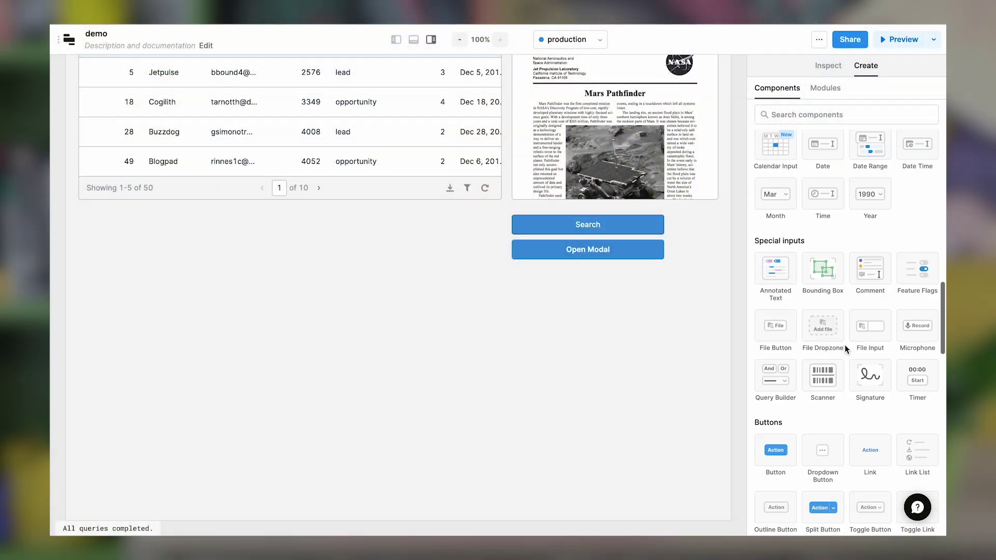
scroll(844, 344, down, 5)
scroll(844, 349, down, 5)
drag(776, 456, 303, 356)
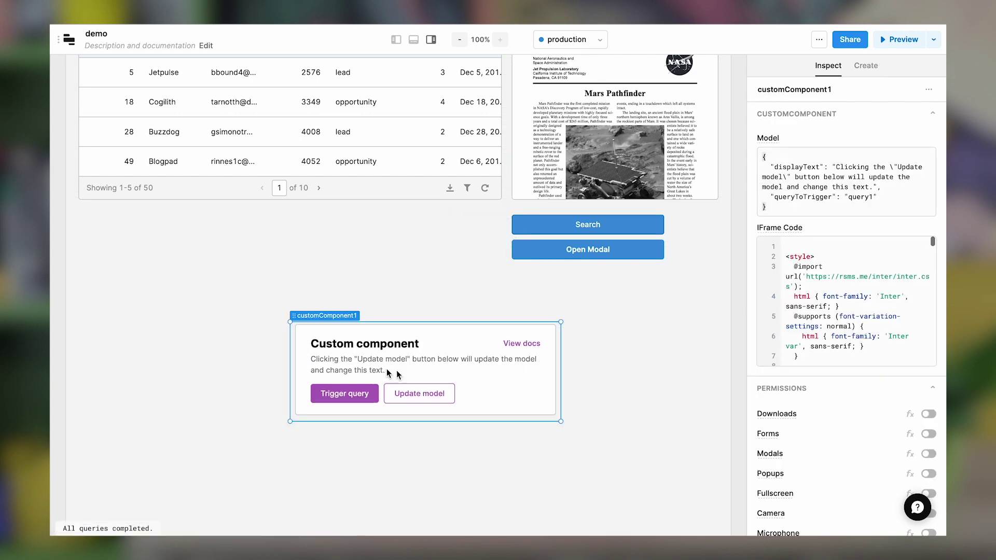
- Expand the custom component's IFrame Code in a large editor
click(929, 361)
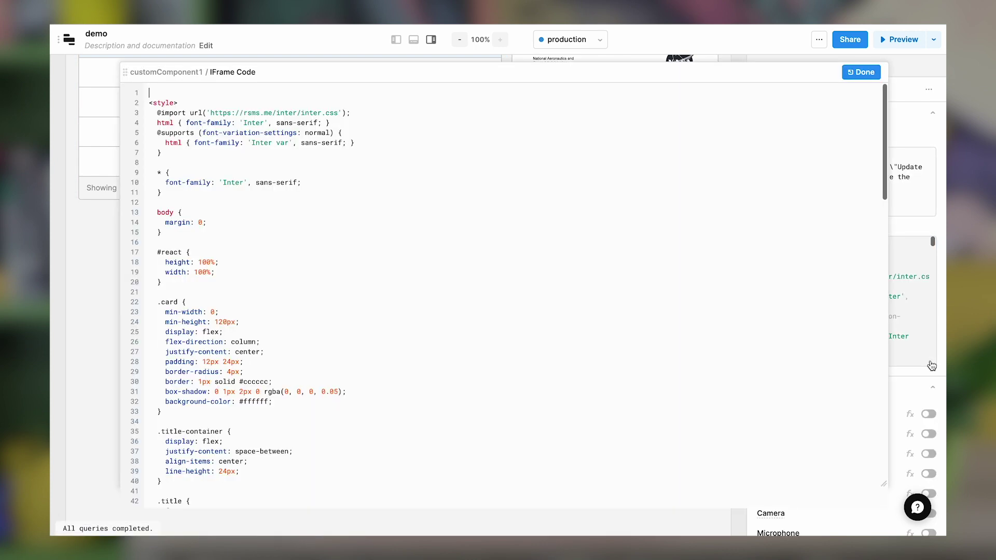
scroll(485, 283, down, 1)
scroll(484, 284, down, 5)
scroll(484, 285, down, 5)
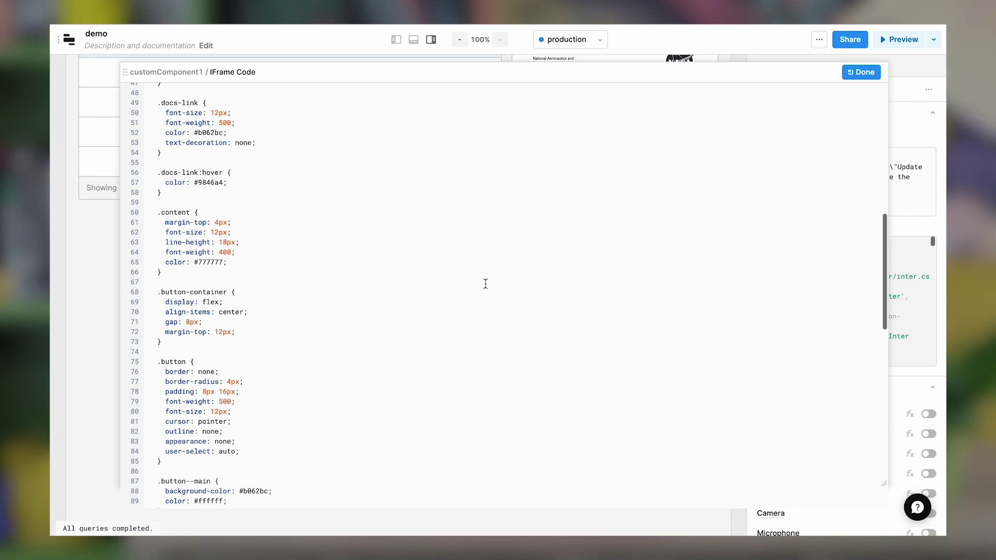
scroll(485, 284, down, 10)
scroll(484, 285, down, 3)
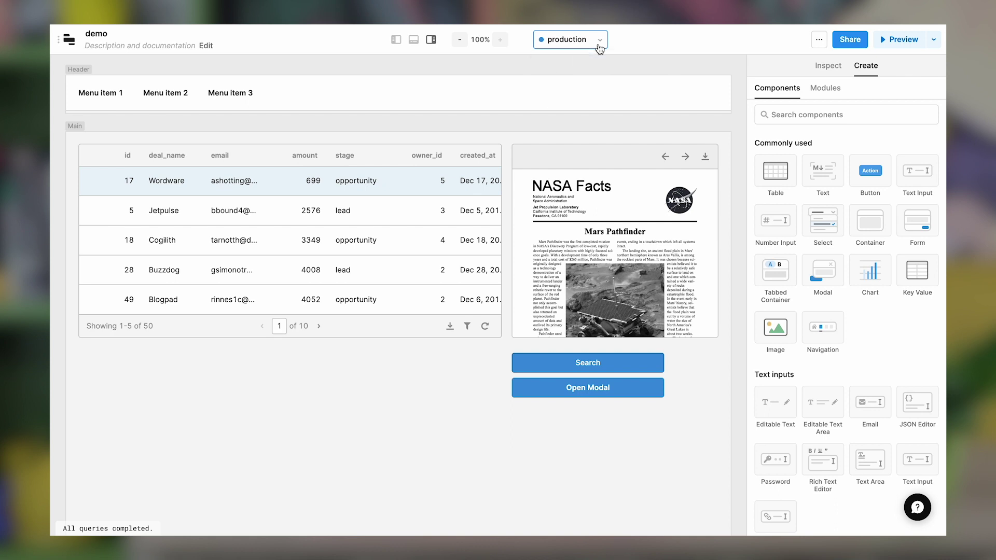
- Switch the app to Preview mode while getData loads the table
click(898, 39)
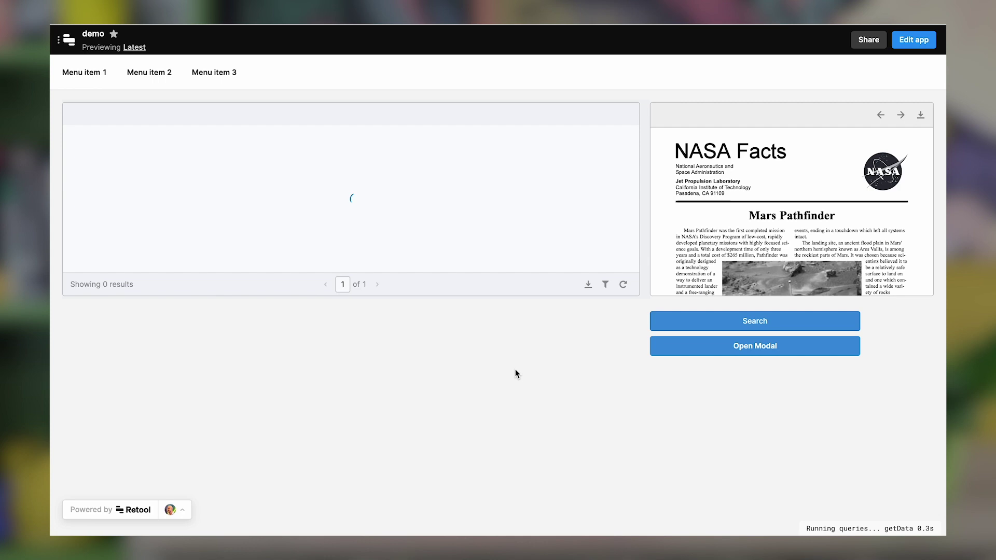